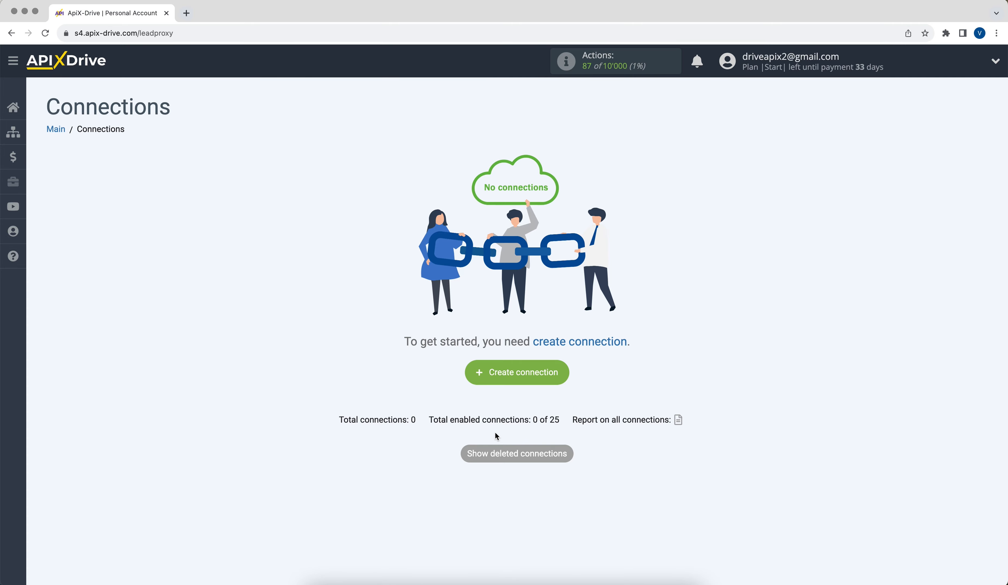
Step: Create a new connection with DataScope Forms as the source system
{"action": "left_click", "coordinate": [474, 380]}
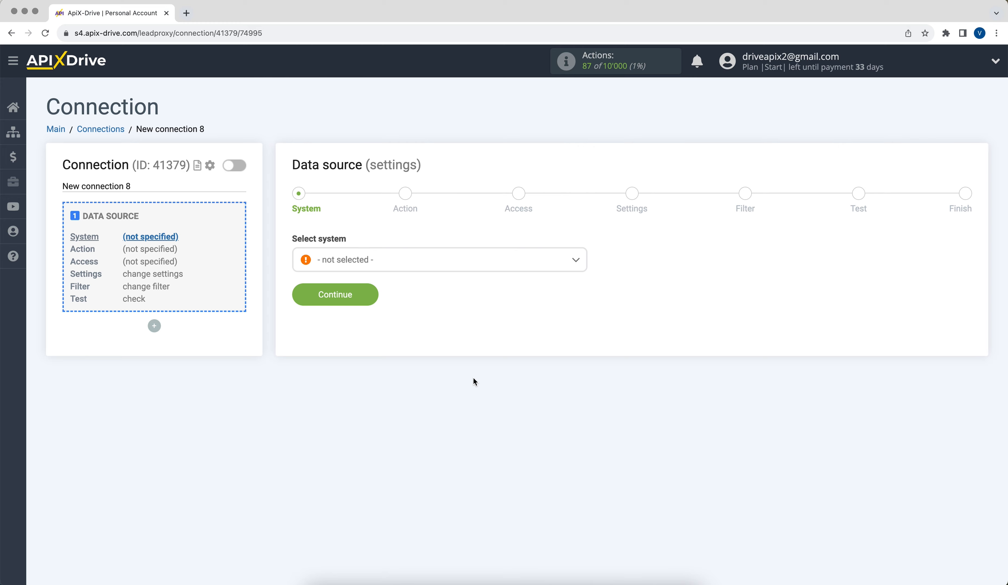
{"action": "left_click", "coordinate": [436, 266]}
{"action": "left_click_drag", "start_coordinate": [583, 273], "coordinate": [590, 312]}
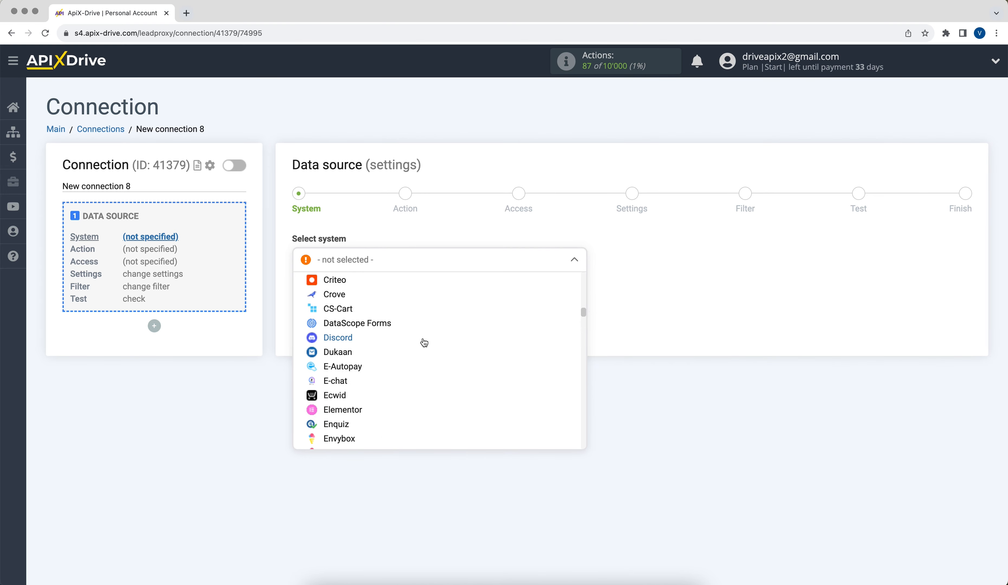
{"action": "left_click", "coordinate": [396, 328]}
{"action": "left_click", "coordinate": [298, 301]}
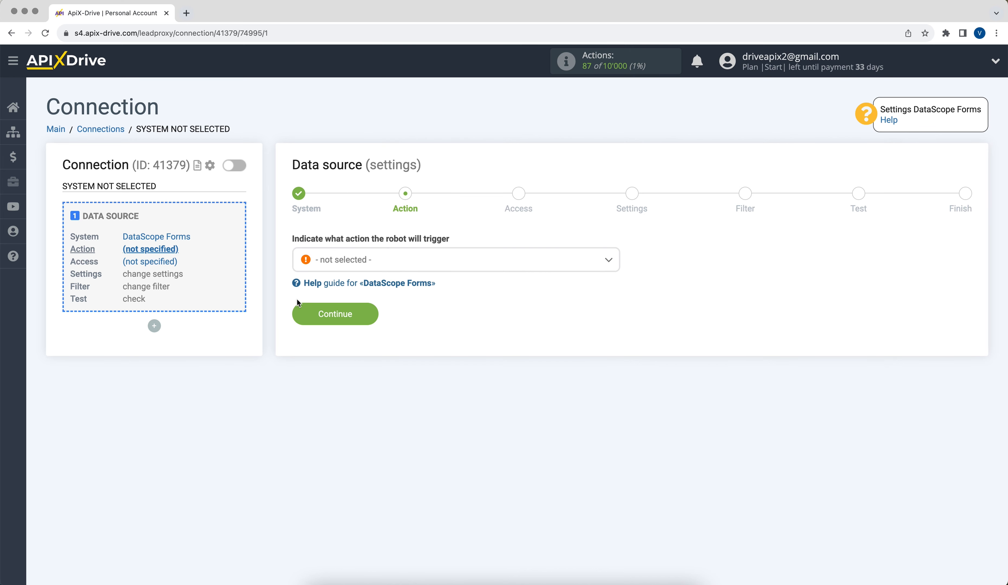
Step: Set the source action to Get DATA and continue to account access
{"action": "left_click", "coordinate": [343, 264]}
{"action": "left_click", "coordinate": [351, 324]}
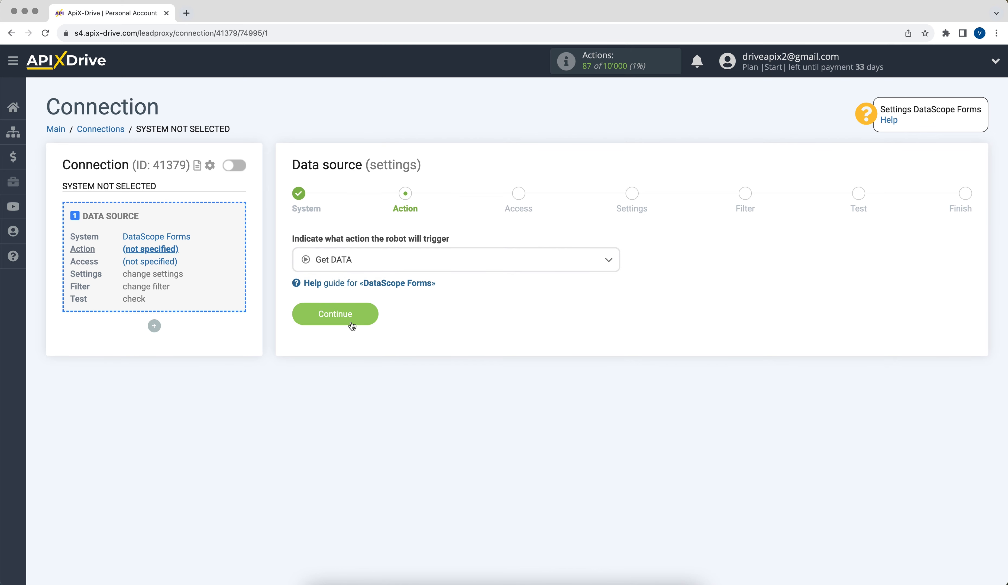
{"action": "left_click", "coordinate": [352, 325]}
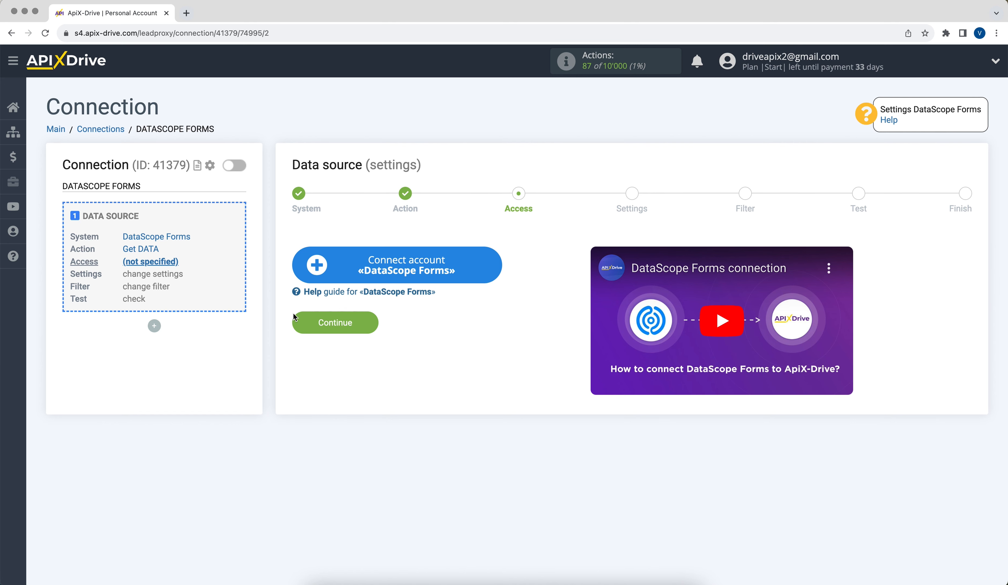
Step: Connect a DataScope Forms account with its default name and select it as the login
{"action": "left_click", "coordinate": [312, 273]}
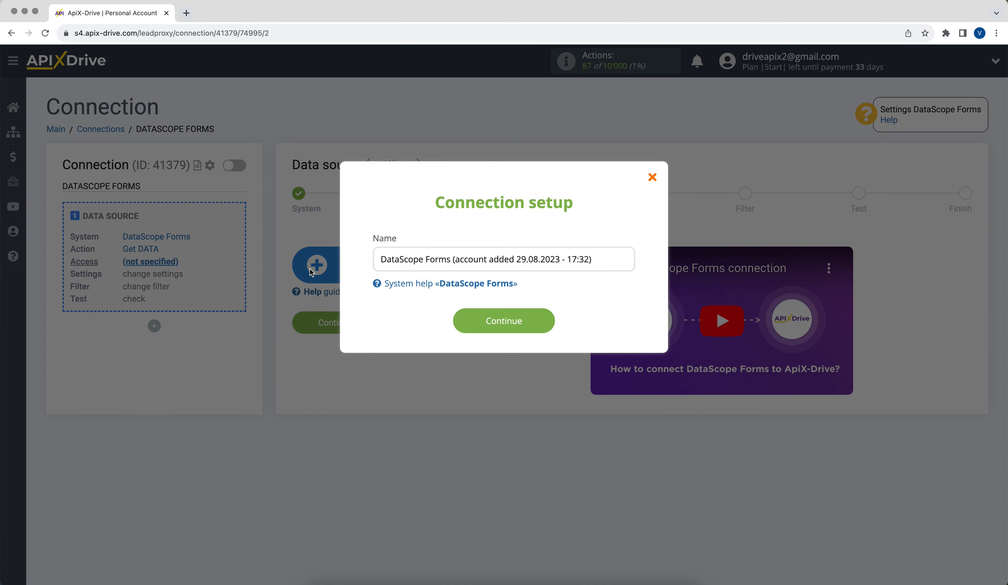
{"action": "left_click", "coordinate": [459, 318]}
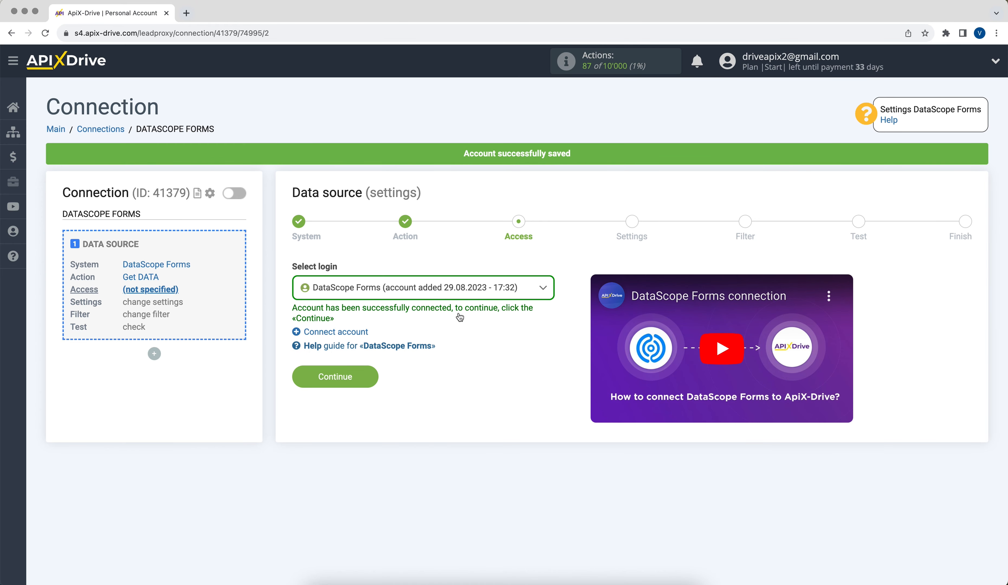
{"action": "left_click", "coordinate": [444, 293]}
{"action": "left_click", "coordinate": [439, 368]}
{"action": "left_click", "coordinate": [309, 374]}
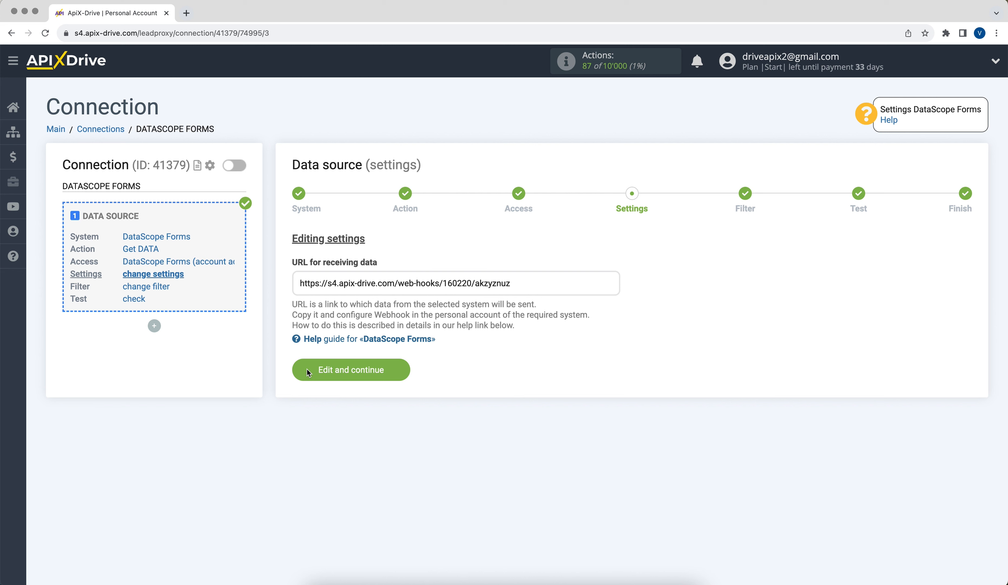
Step: Copy the generated ApiX-Drive webhook URL
{"action": "left_click_drag", "start_coordinate": [298, 283], "coordinate": [510, 283]}
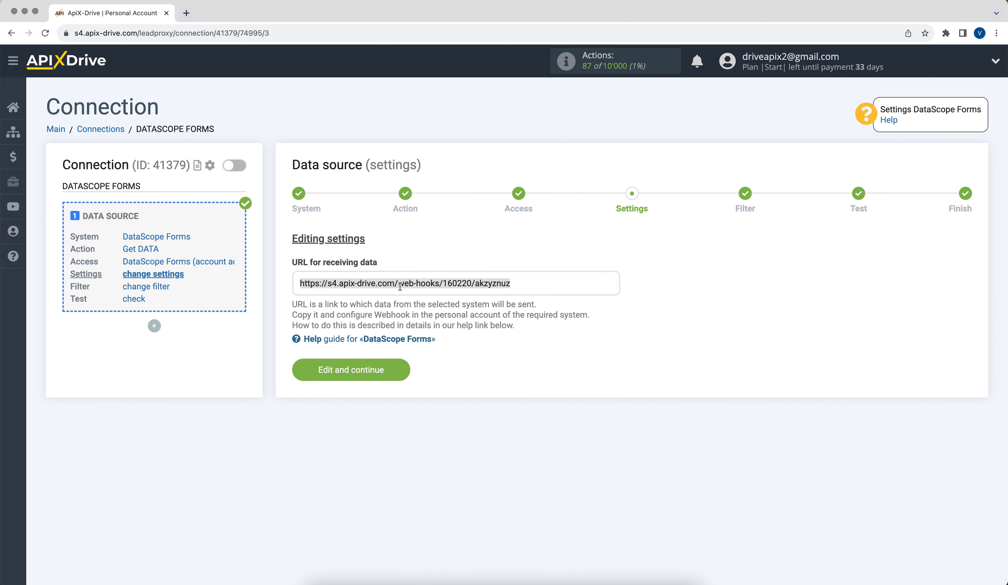
{"action": "right_click", "coordinate": [510, 283]}
{"action": "left_click", "coordinate": [512, 302]}
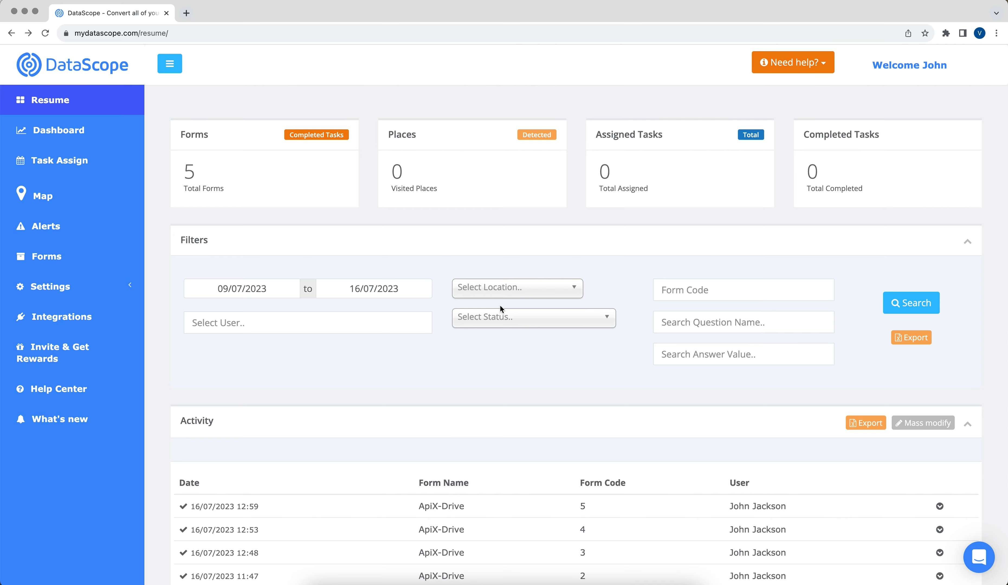
Step: Save a new DataScope webhook for the ApiX-Drive form using the pasted ApiX-Drive URL
{"action": "left_click", "coordinate": [128, 318]}
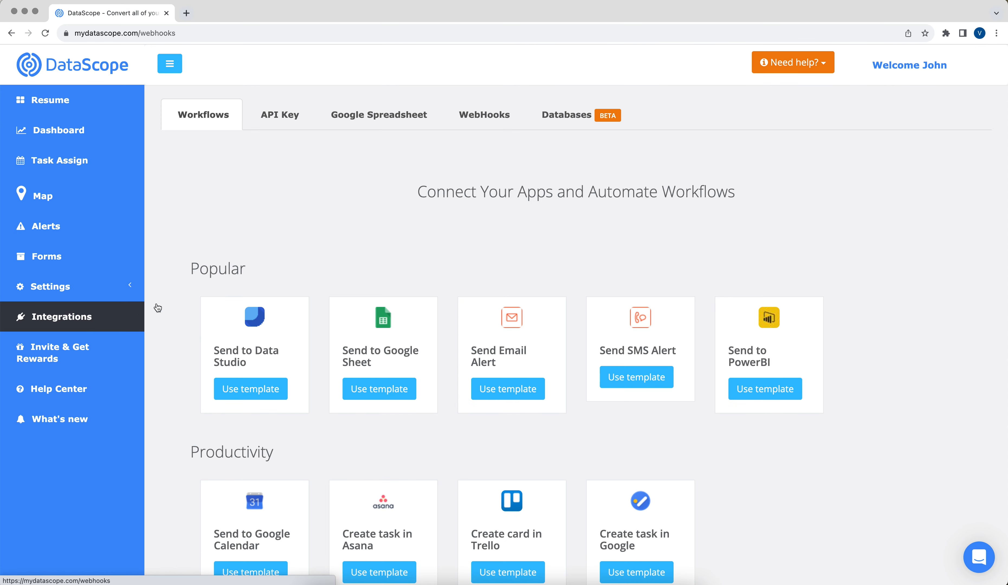
{"action": "left_click", "coordinate": [473, 124]}
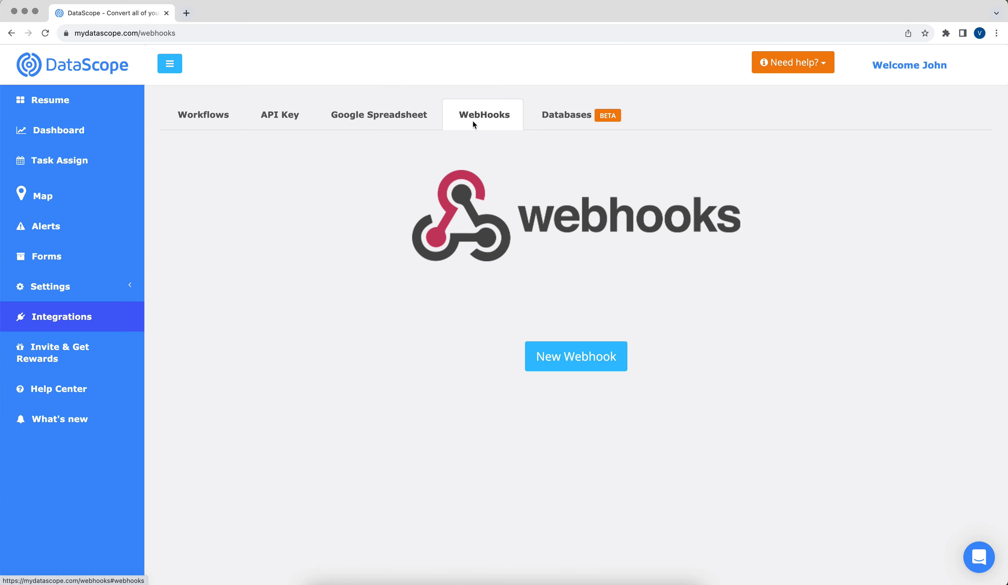
{"action": "left_click", "coordinate": [551, 354]}
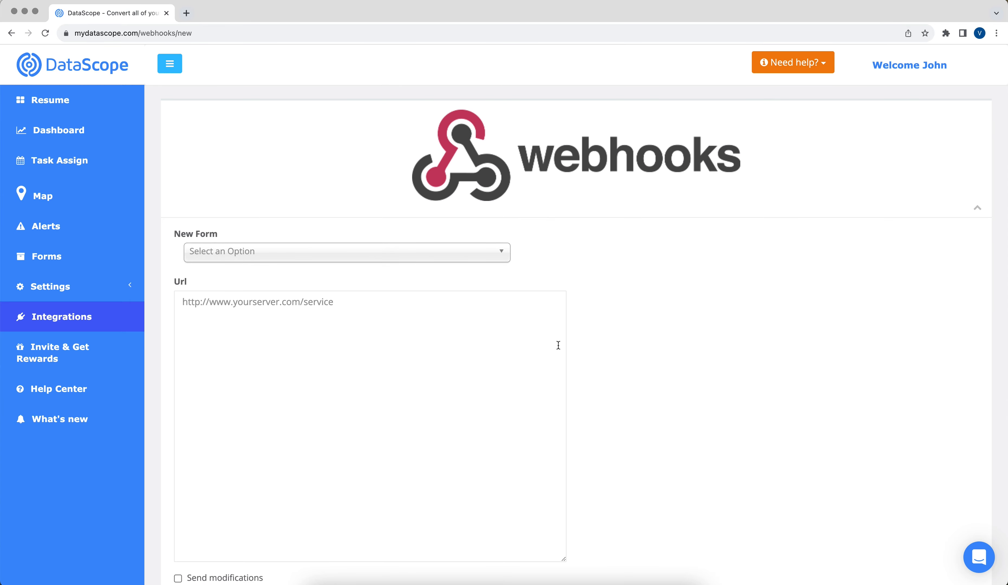
{"action": "left_click", "coordinate": [463, 266]}
{"action": "left_click", "coordinate": [461, 286]}
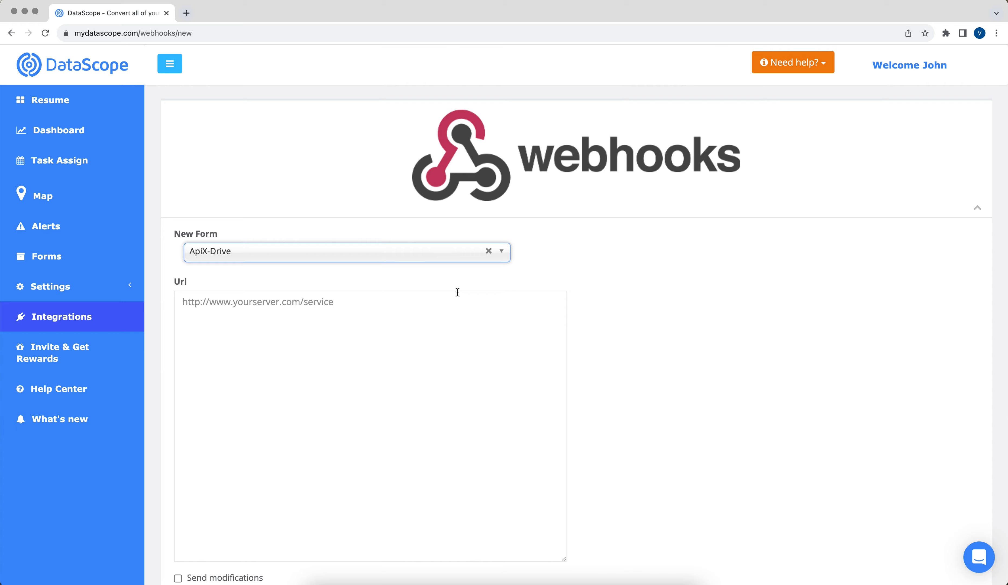
{"action": "right_click", "coordinate": [287, 304]}
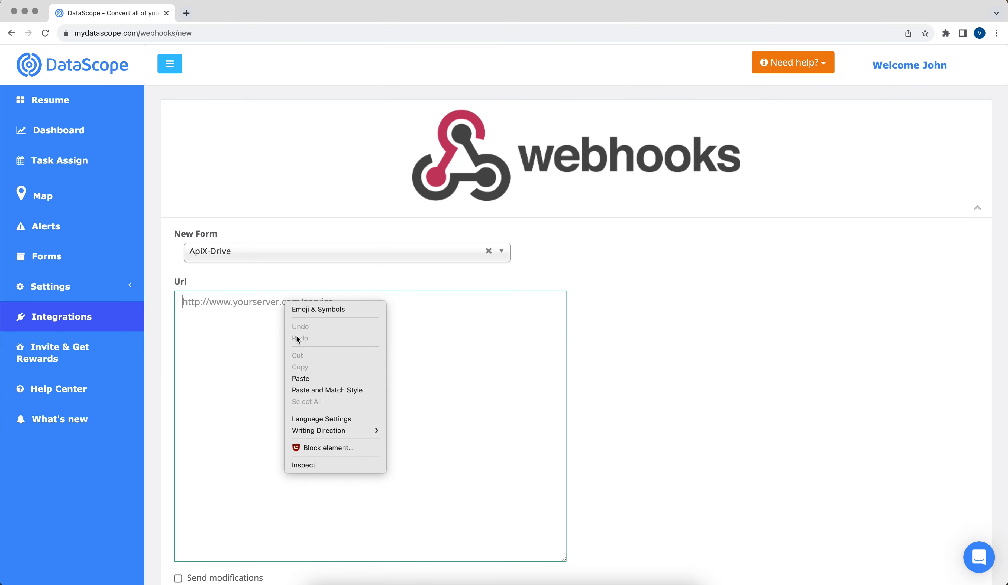
{"action": "left_click", "coordinate": [304, 375]}
{"action": "scroll", "coordinate": [305, 374], "scroll_direction": "down", "scroll_amount": 2}
{"action": "left_click", "coordinate": [201, 550]}
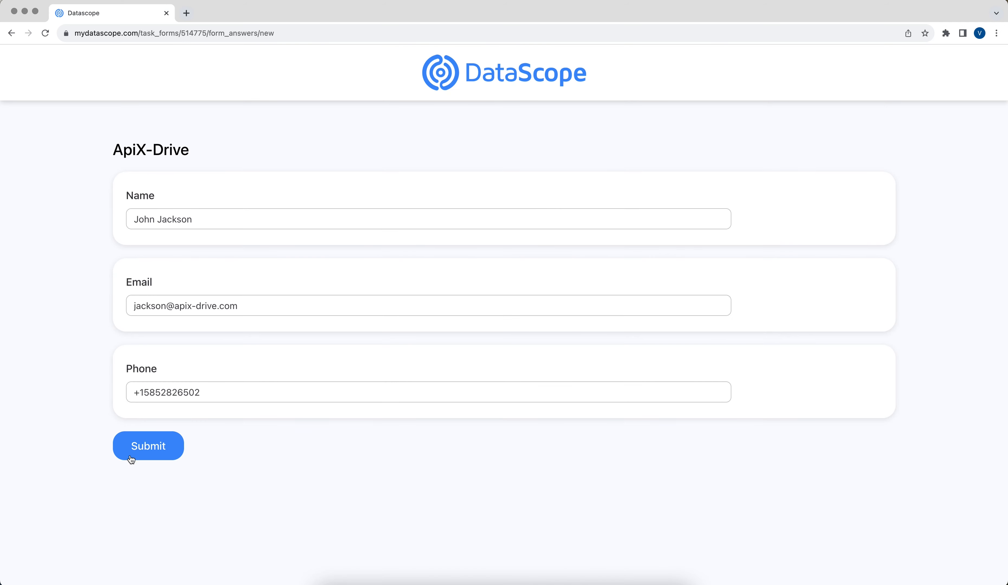
Step: Submit the ApiX-Drive form test entry with name, email and phone filled in
{"action": "left_click", "coordinate": [124, 446]}
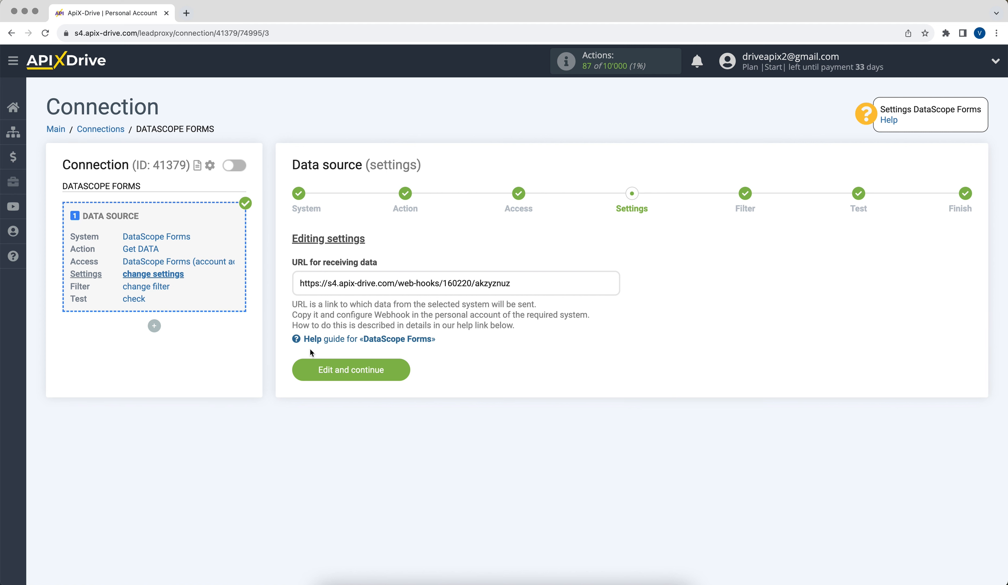
Step: Finish the DataScope Forms source with no filter after reviewing the loaded test entry
{"action": "left_click", "coordinate": [307, 362]}
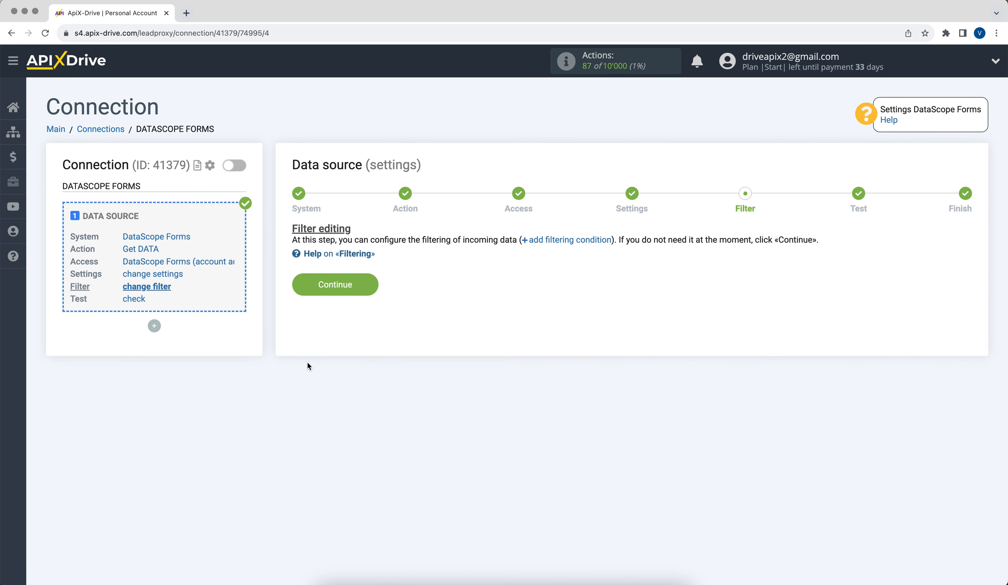
{"action": "left_click", "coordinate": [301, 288]}
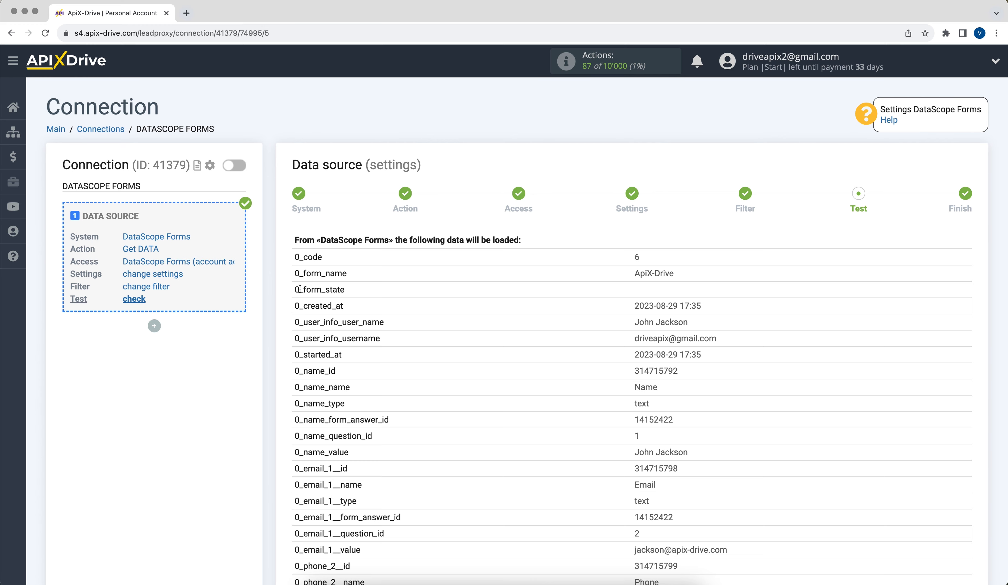
{"action": "scroll", "coordinate": [299, 289], "scroll_direction": "down", "scroll_amount": 5}
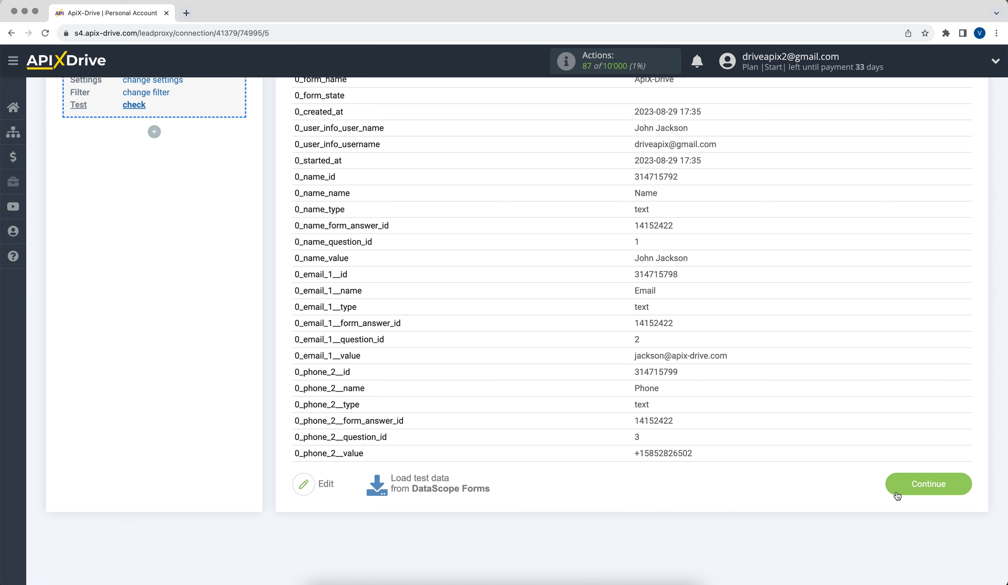
{"action": "left_click", "coordinate": [895, 487]}
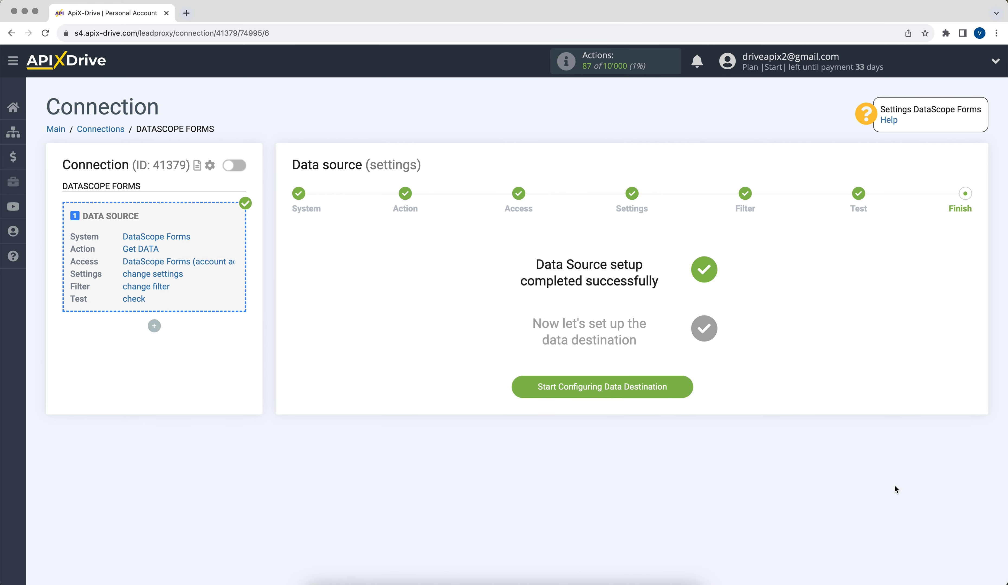
Step: Choose Google Sheets as the data destination system
{"action": "left_click", "coordinate": [520, 388]}
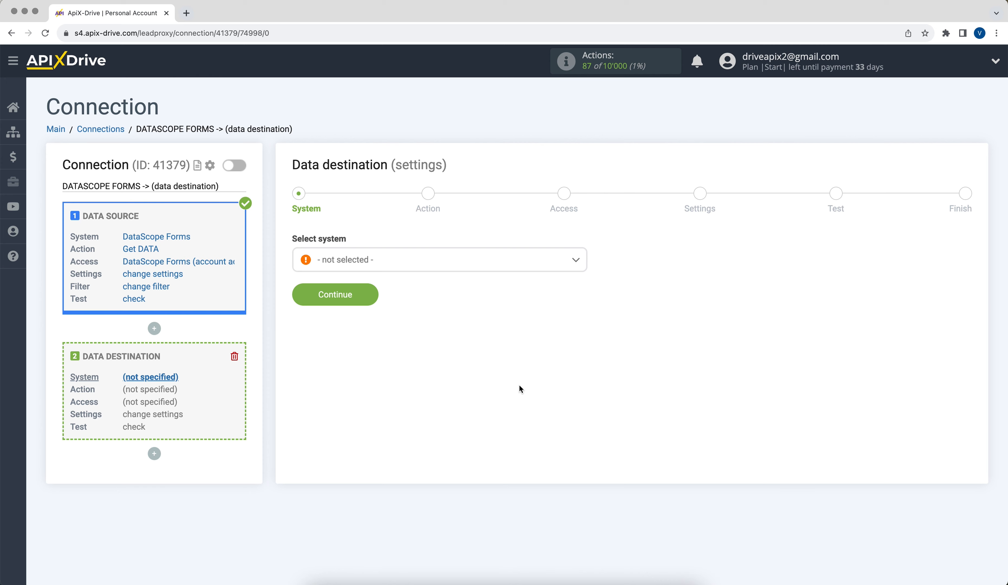
{"action": "left_click", "coordinate": [486, 265]}
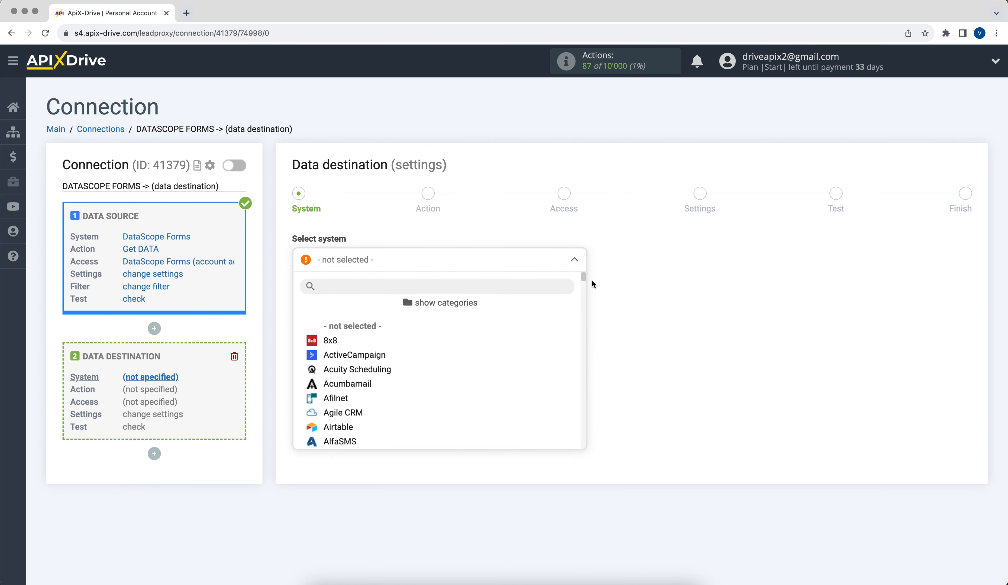
{"action": "left_click_drag", "start_coordinate": [585, 277], "coordinate": [589, 330]}
{"action": "left_click", "coordinate": [379, 384]}
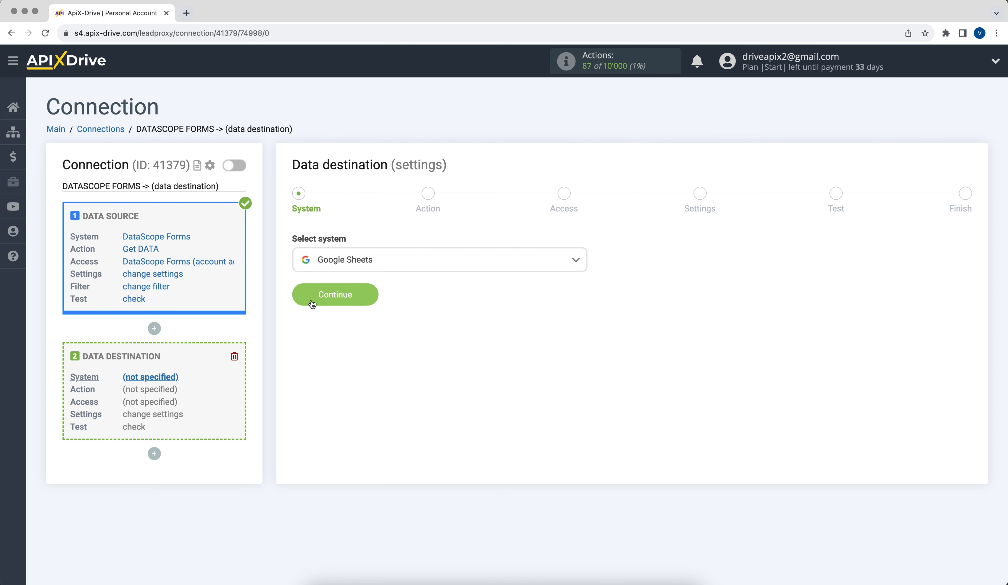
{"action": "left_click", "coordinate": [312, 300]}
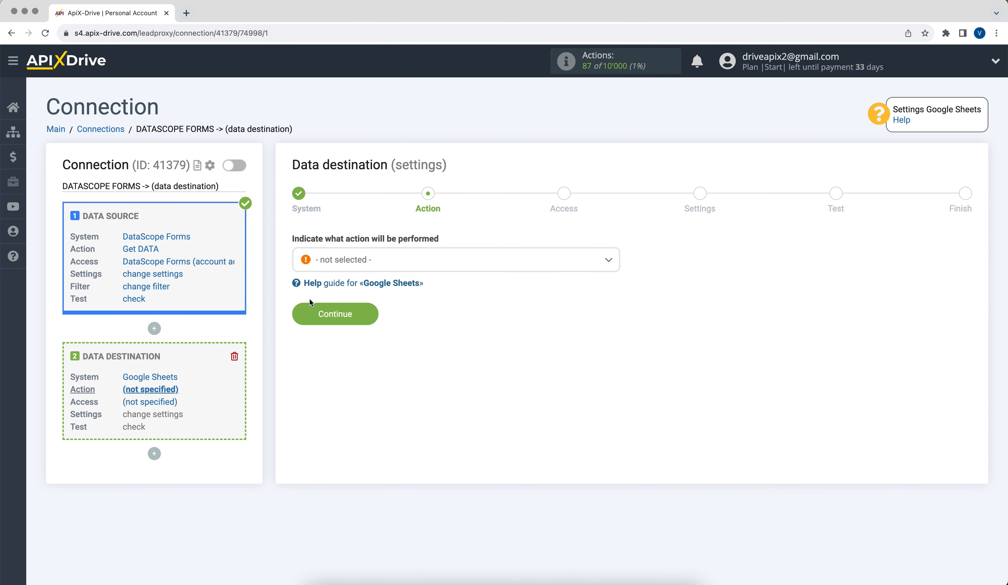
Step: Set the destination action to Add ROW and start connecting a Google Sheets account
{"action": "left_click", "coordinate": [356, 262]}
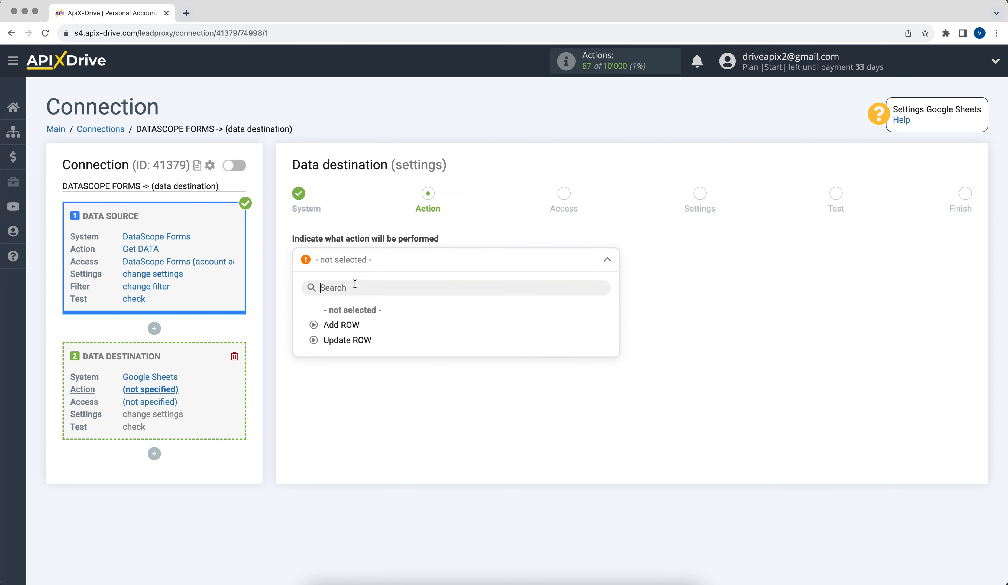
{"action": "left_click", "coordinate": [346, 324]}
{"action": "left_click", "coordinate": [311, 316]}
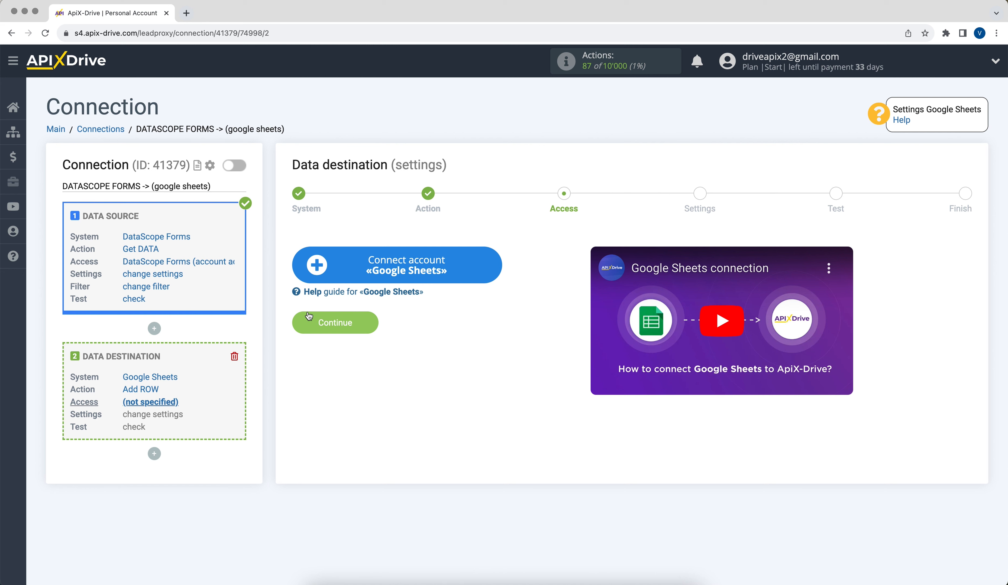
{"action": "left_click", "coordinate": [316, 277]}
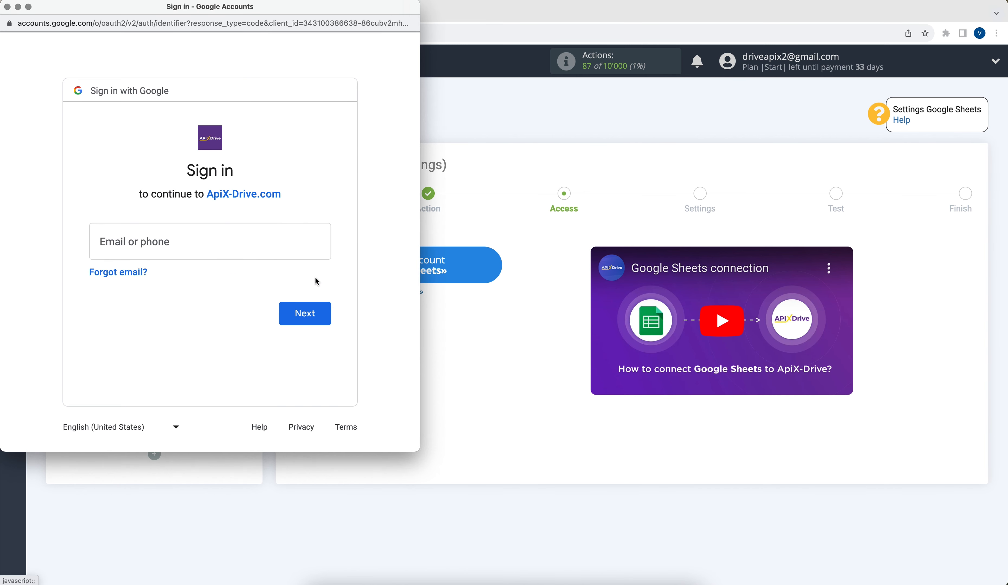
Step: Sign in with the Google account email and password, then allow ApiX-Drive access
{"action": "left_click", "coordinate": [189, 240]}
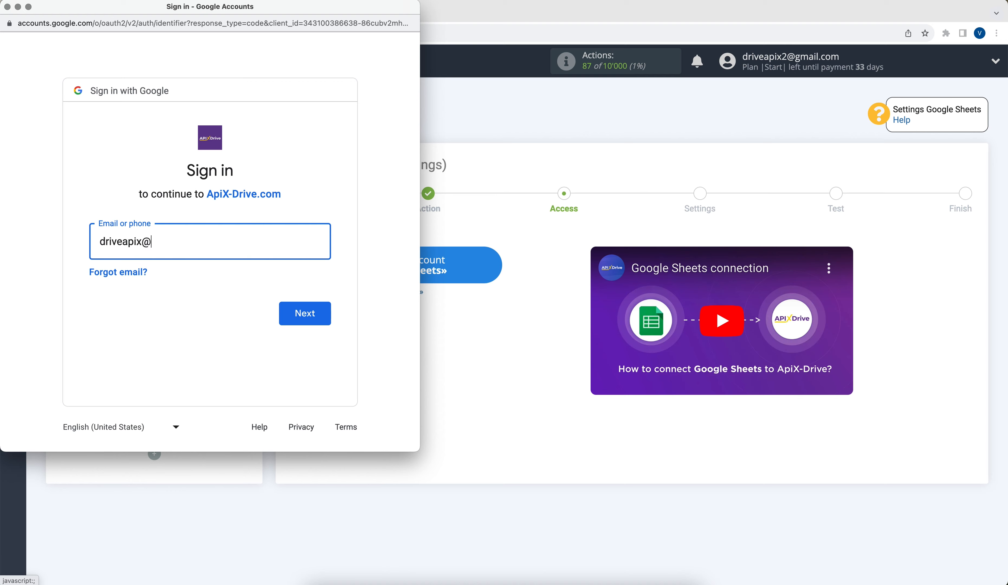
{"action": "left_click", "coordinate": [286, 314]}
{"action": "type", "text": "****"}
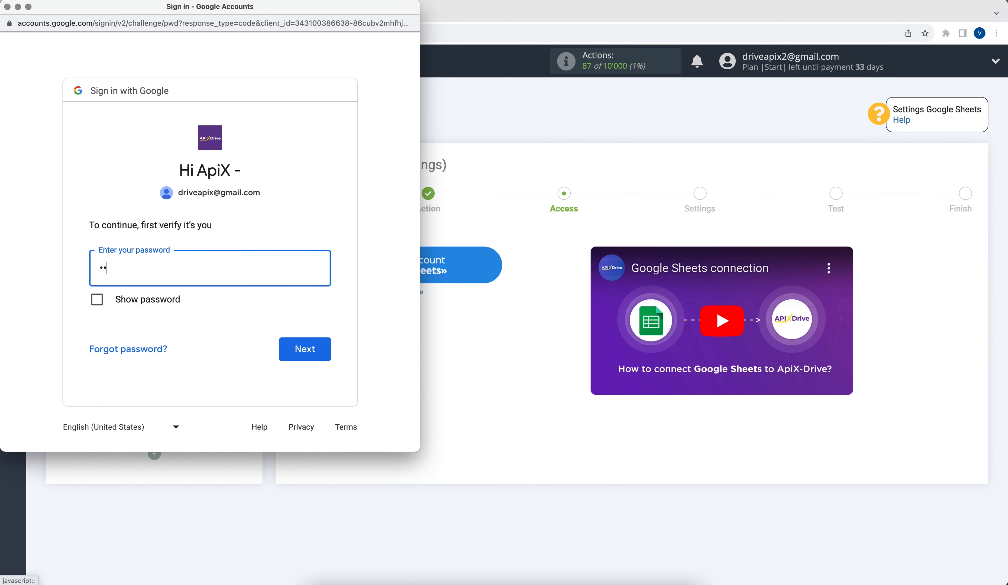
{"action": "type", "text": "*****"}
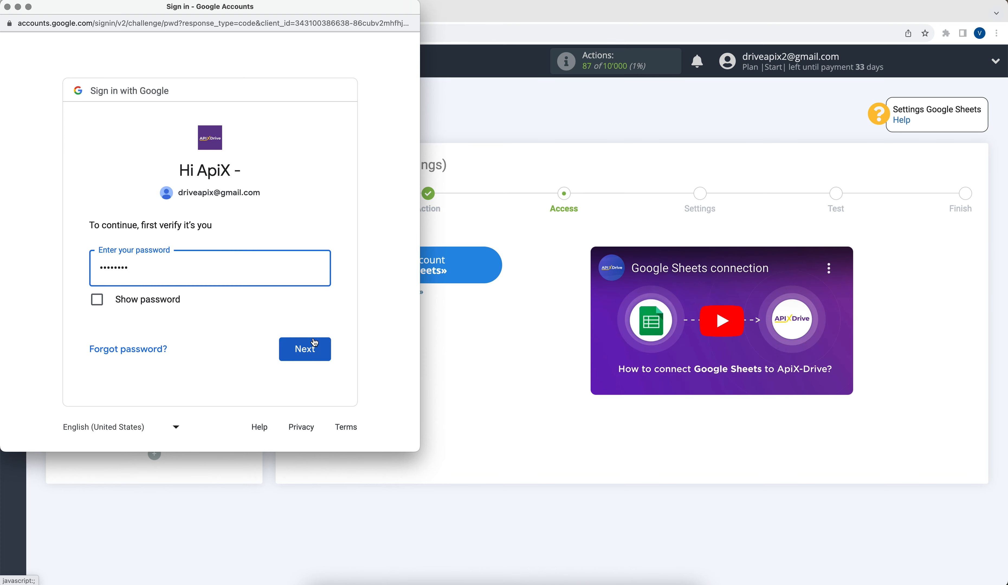
{"action": "left_click", "coordinate": [315, 342]}
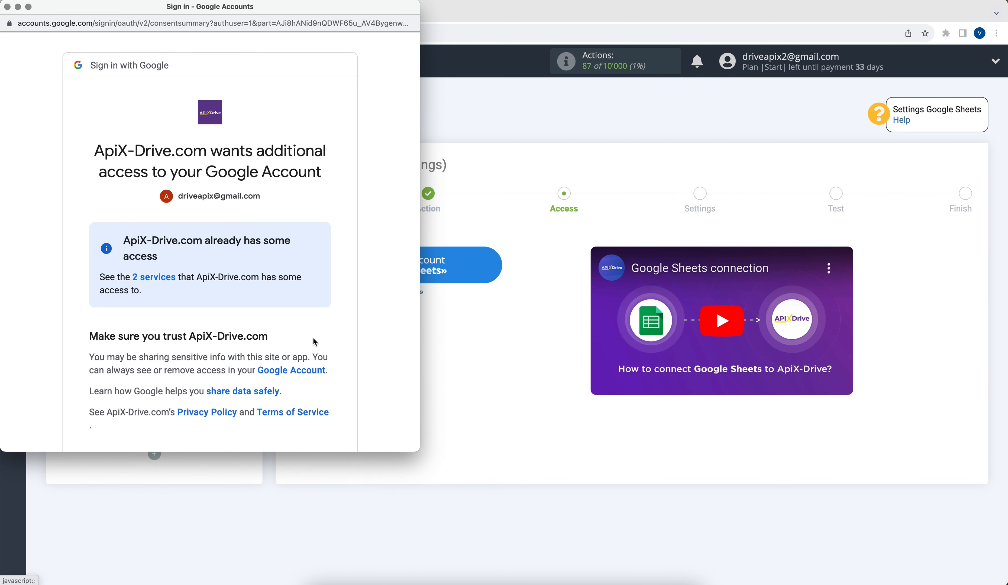
{"action": "scroll", "coordinate": [315, 342], "scroll_direction": "down", "scroll_amount": 3}
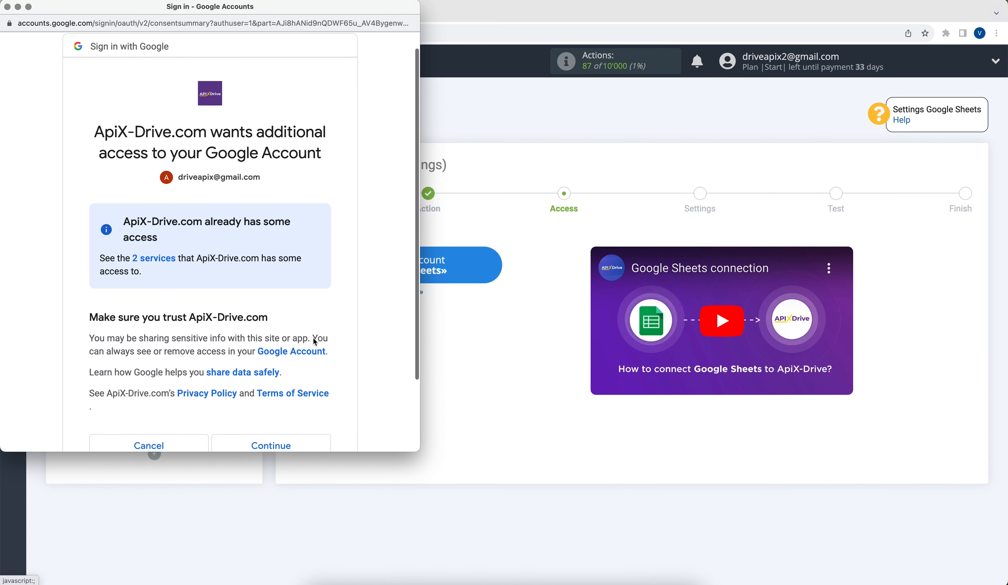
{"action": "left_click", "coordinate": [298, 367]}
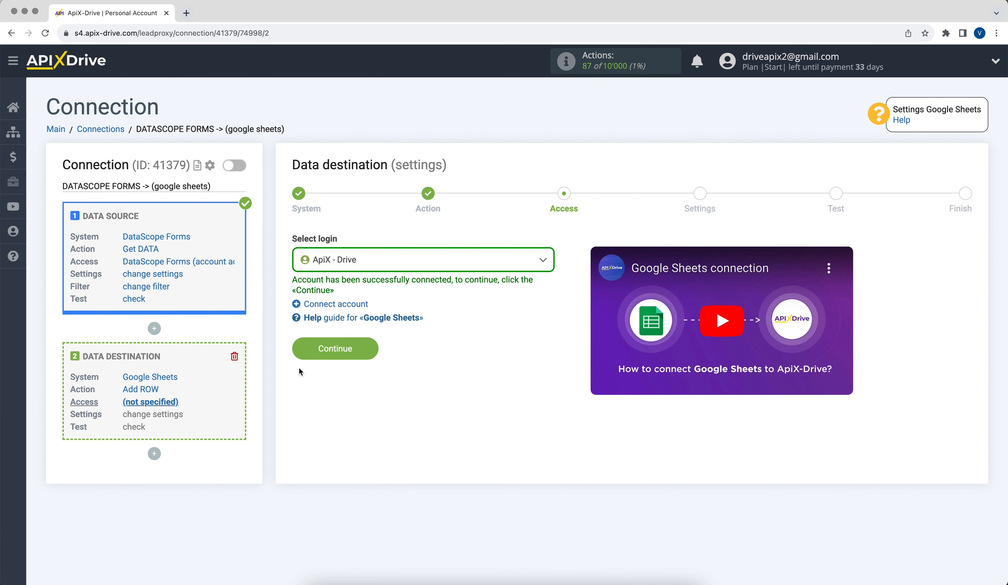
Step: Select the ApiX - Drive login for the Google Sheets destination
{"action": "left_click", "coordinate": [348, 263]}
{"action": "left_click", "coordinate": [355, 344]}
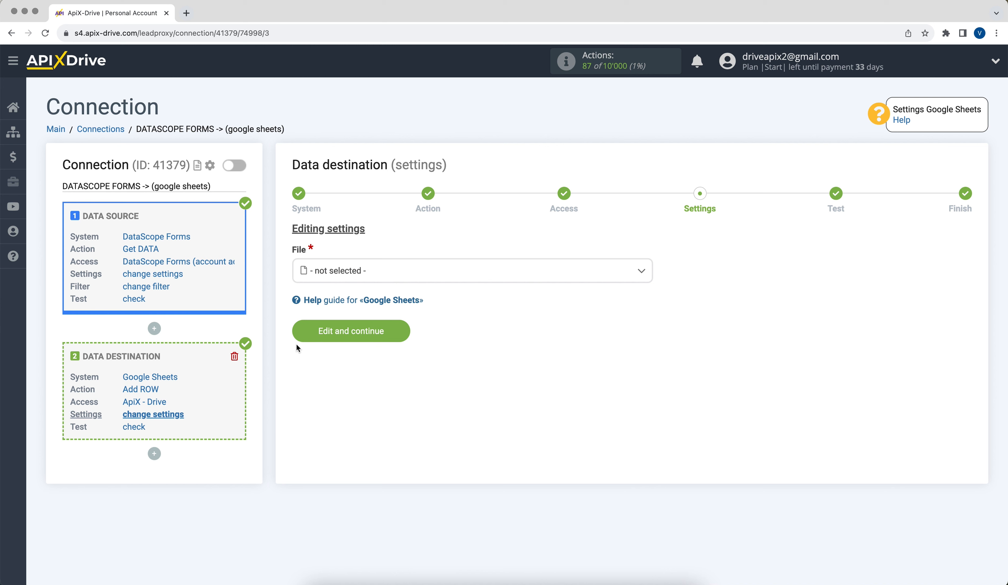
Step: Choose the ApiX-Drive spreadsheet file and sheet 1 as the destination
{"action": "left_click", "coordinate": [321, 271]}
{"action": "left_click", "coordinate": [328, 334]}
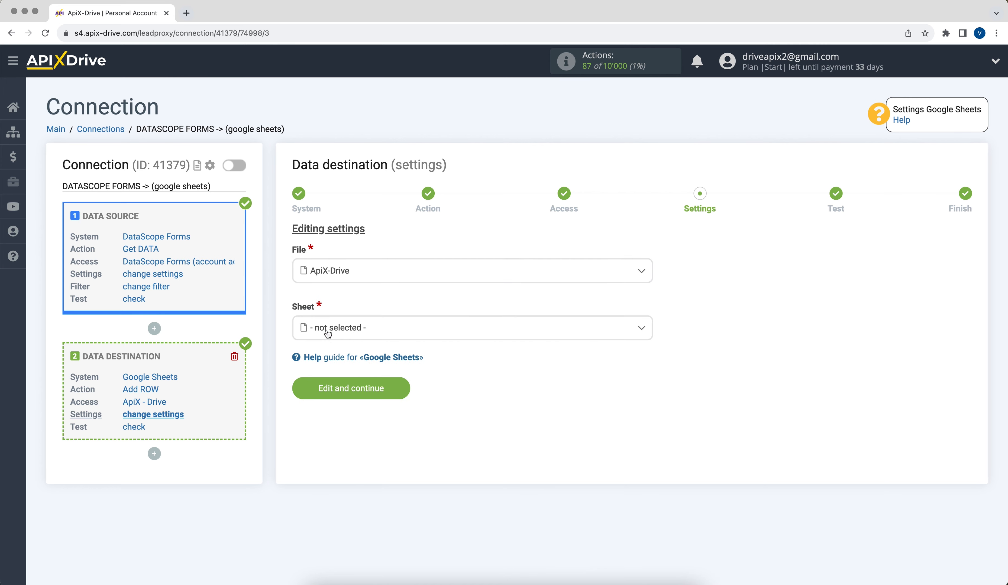
{"action": "left_click", "coordinate": [328, 335]}
{"action": "left_click", "coordinate": [337, 393]}
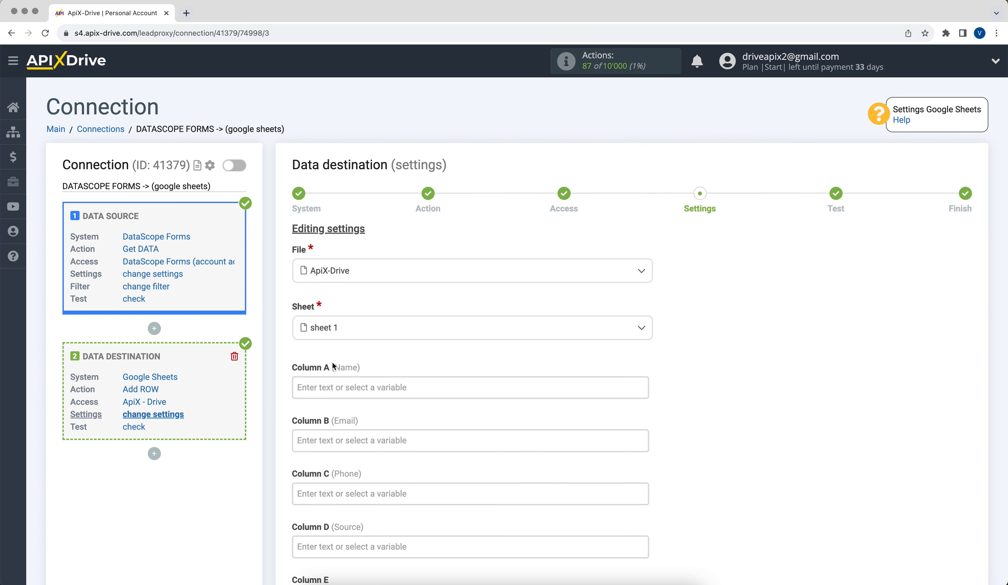
Step: Map Columns A–C to 0_name_value, 0_email_1__value and 0_phone_2__value
{"action": "left_click", "coordinate": [335, 386]}
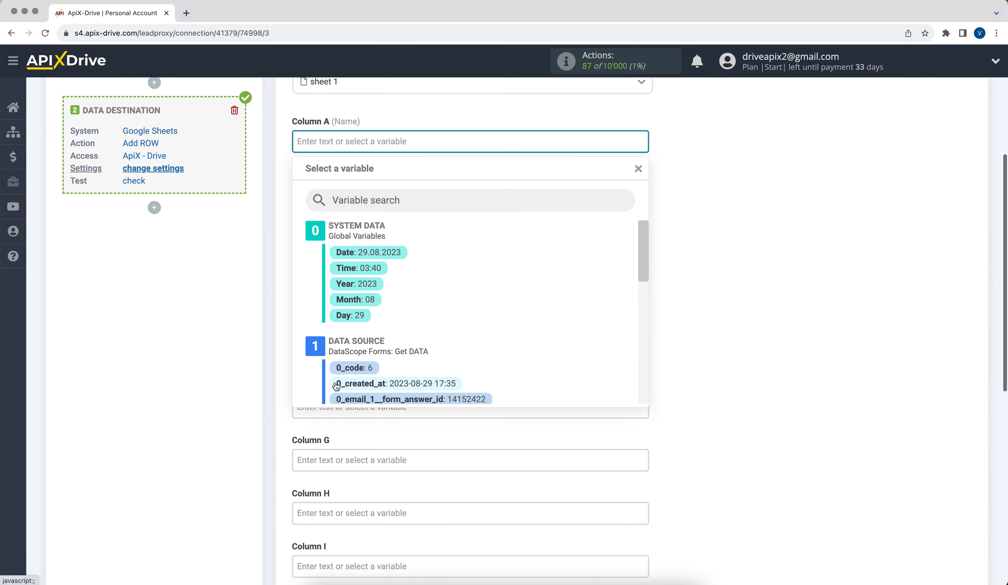
{"action": "left_click_drag", "start_coordinate": [642, 238], "coordinate": [645, 332]}
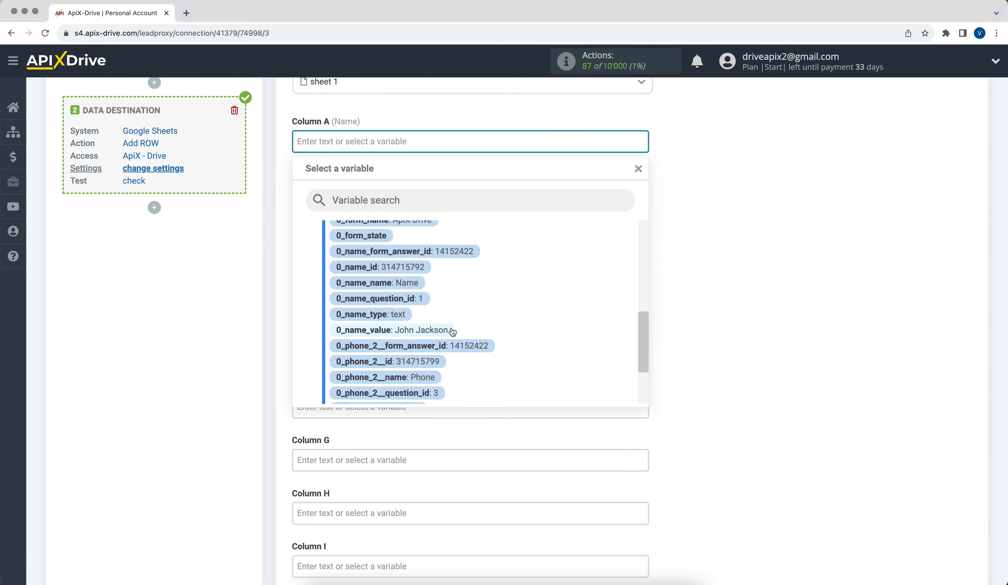
{"action": "left_click", "coordinate": [392, 333]}
{"action": "left_click", "coordinate": [359, 199]}
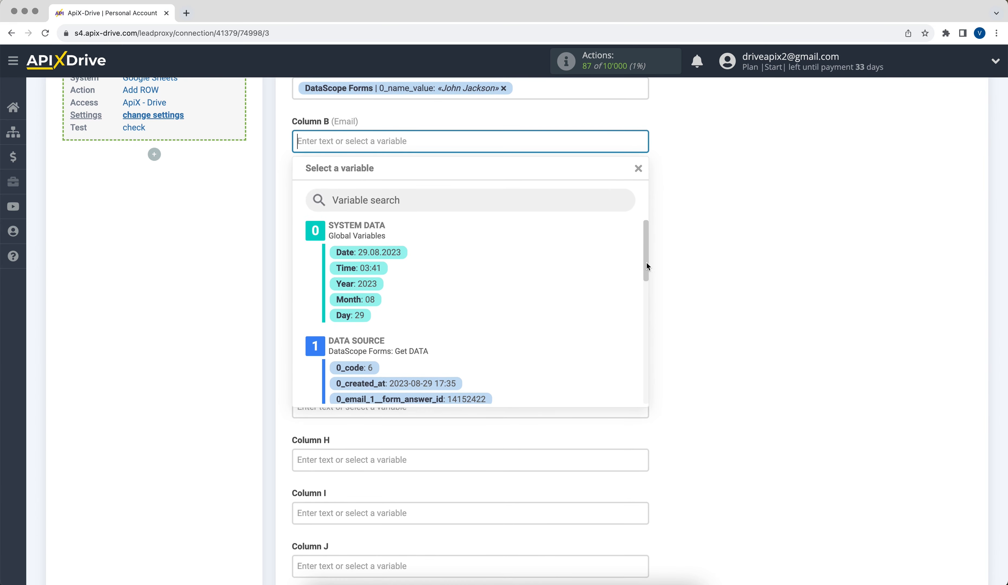
{"action": "left_click_drag", "start_coordinate": [646, 262], "coordinate": [644, 301]}
{"action": "left_click", "coordinate": [494, 325]}
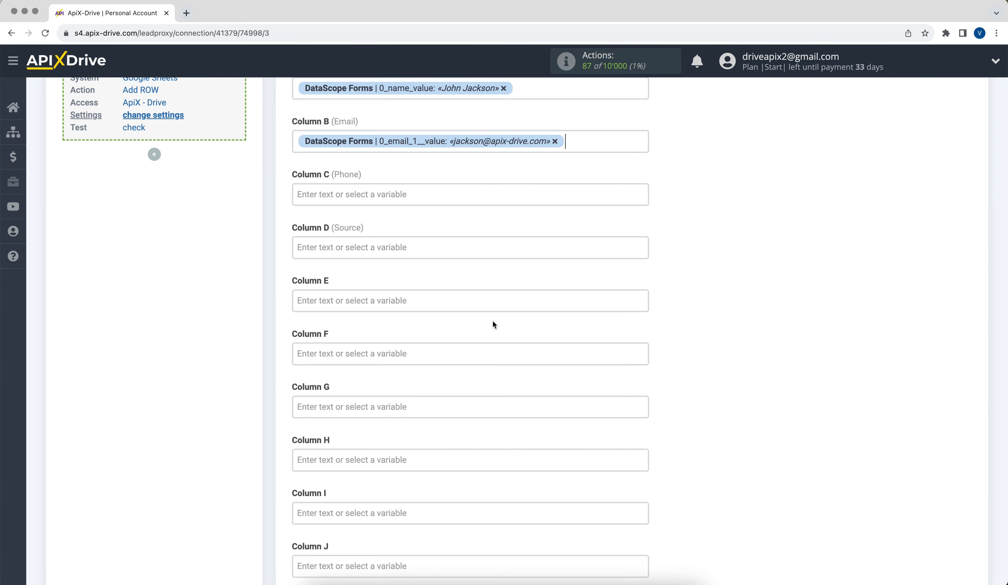
{"action": "left_click", "coordinate": [374, 196]}
{"action": "left_click_drag", "start_coordinate": [641, 255], "coordinate": [640, 378]}
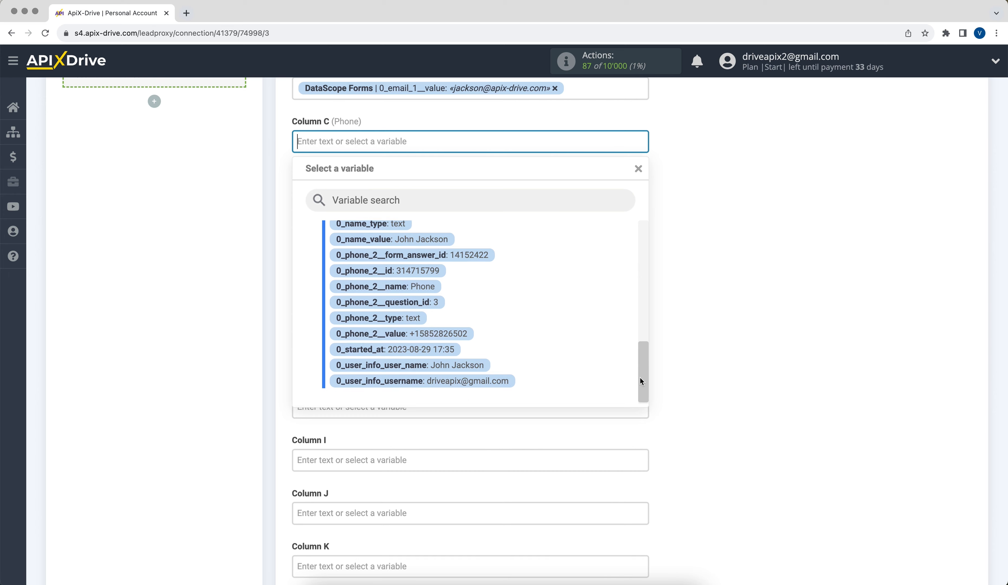
{"action": "left_click", "coordinate": [469, 330]}
Step: Enter the text 'New DataScope Forms' into Column D
{"action": "left_click", "coordinate": [343, 197]}
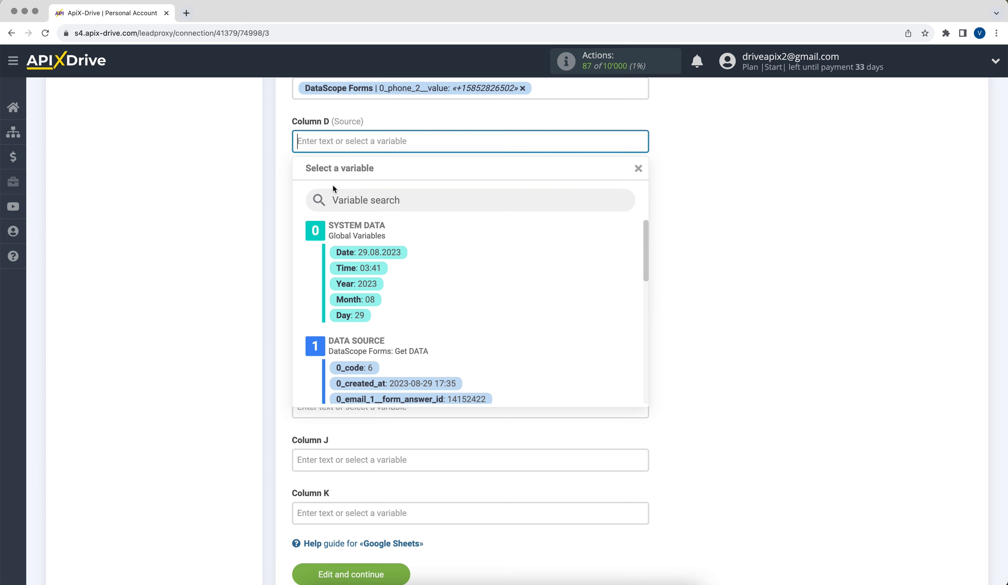
{"action": "type", "text": "New D"}
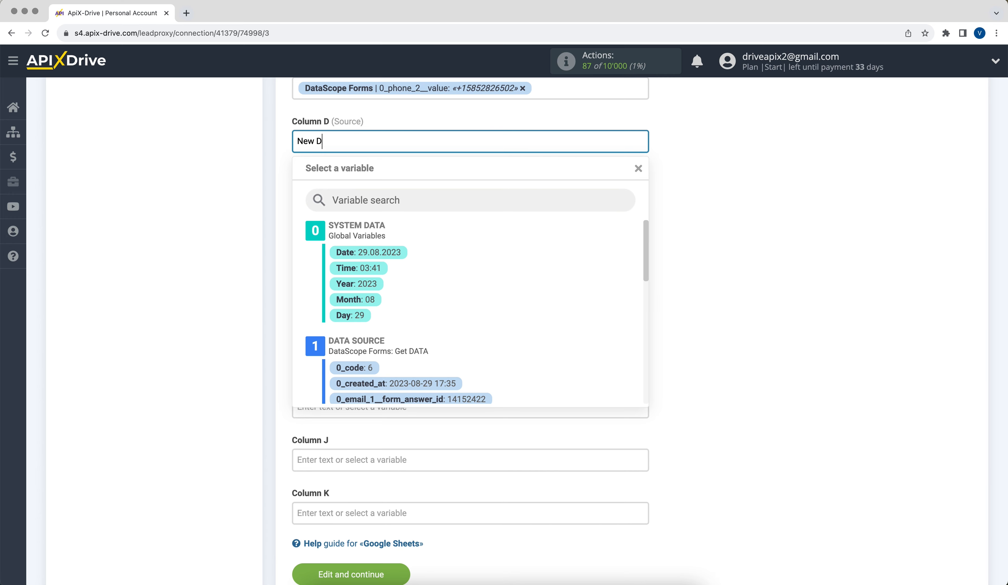
{"action": "type", "text": "ataScope Forms"}
{"action": "left_click", "coordinate": [678, 186]}
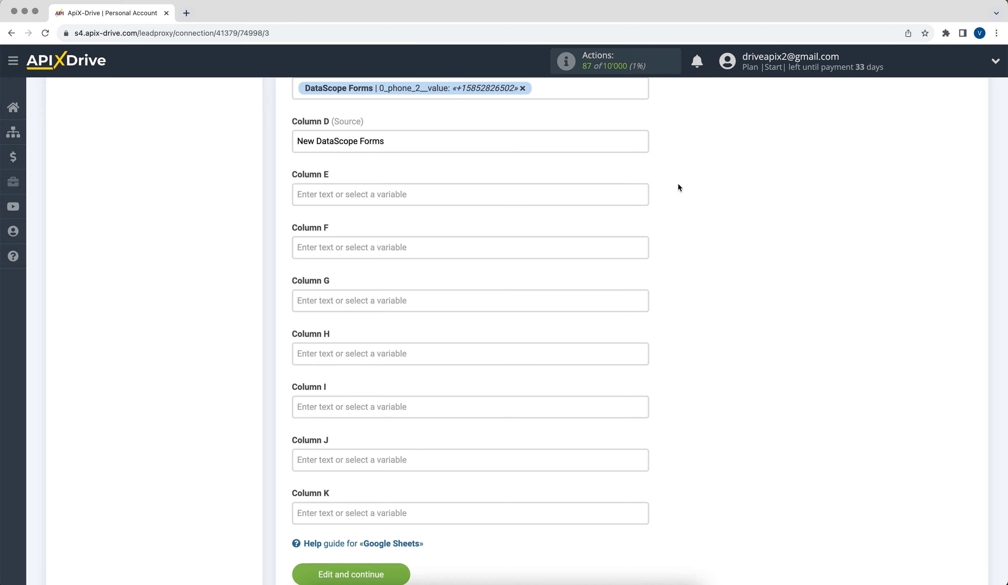
{"action": "scroll", "coordinate": [679, 187], "scroll_direction": "down", "scroll_amount": 2}
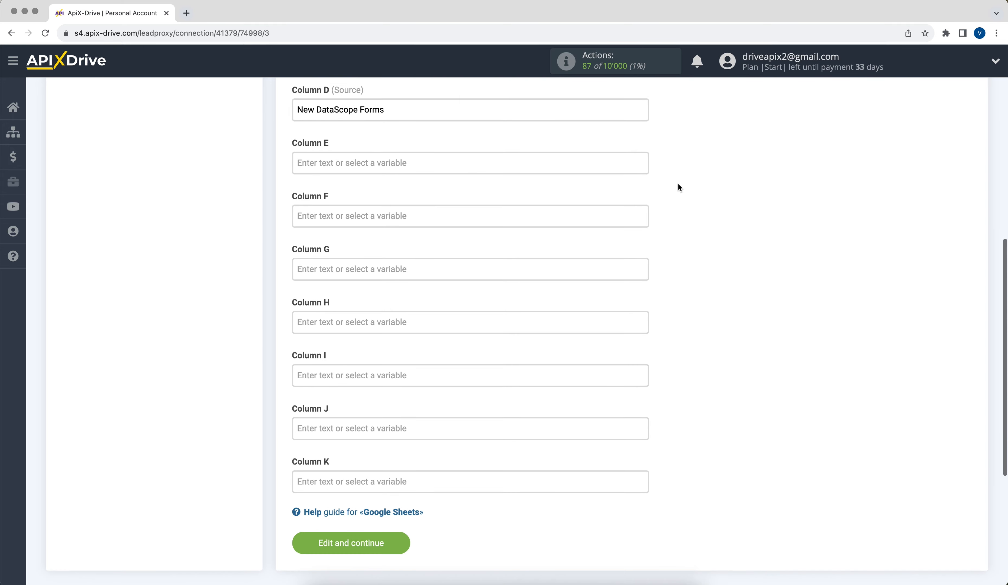
Step: Save the column mapping, send the test form entry to Google Sheets, and check the new row
{"action": "left_click", "coordinate": [351, 543]}
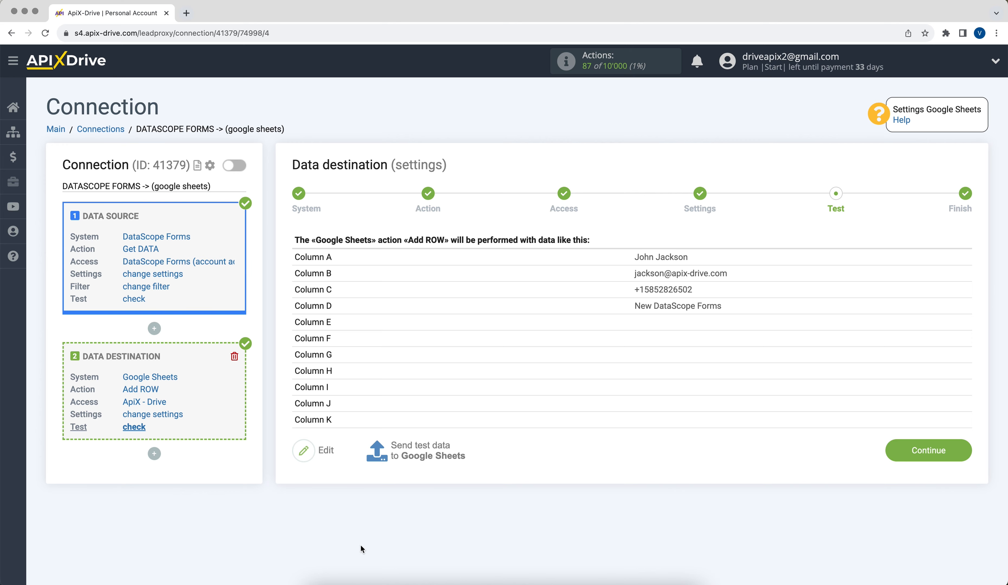
{"action": "left_click", "coordinate": [429, 458]}
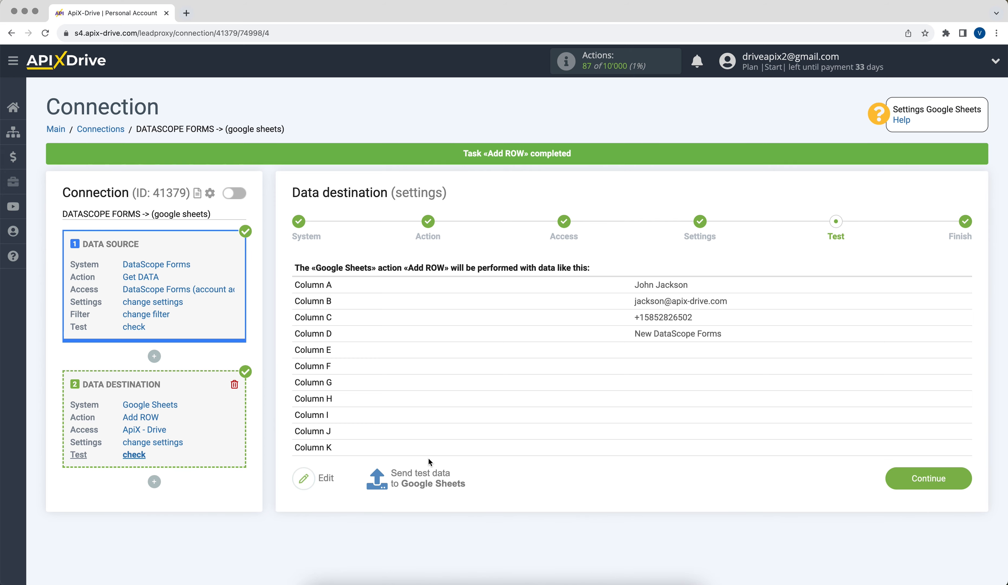
{"action": "key", "text": "super+grave"}
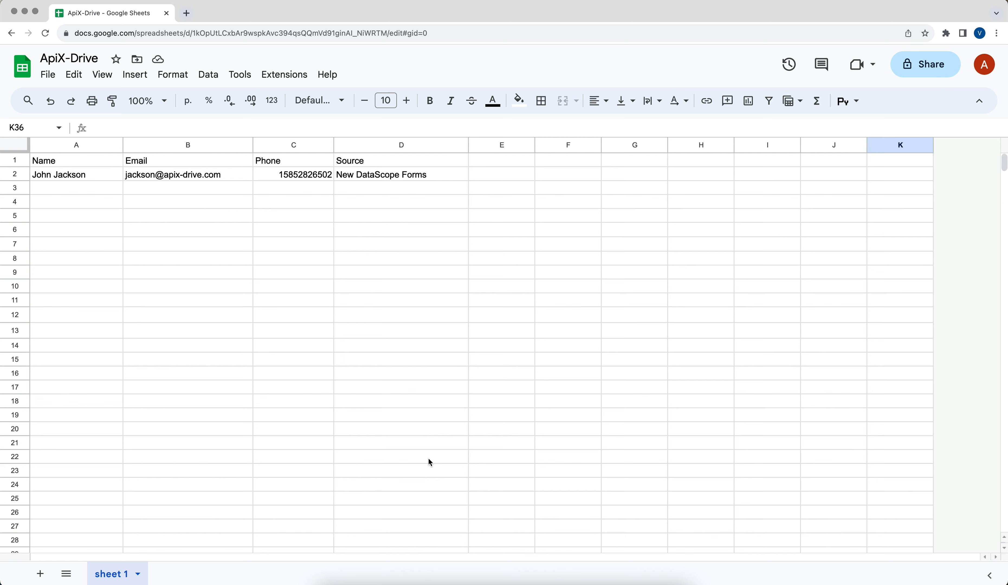
Step: Complete the Test step and enable auto-update for the DataScope Forms connection
{"action": "key", "text": "super+grave"}
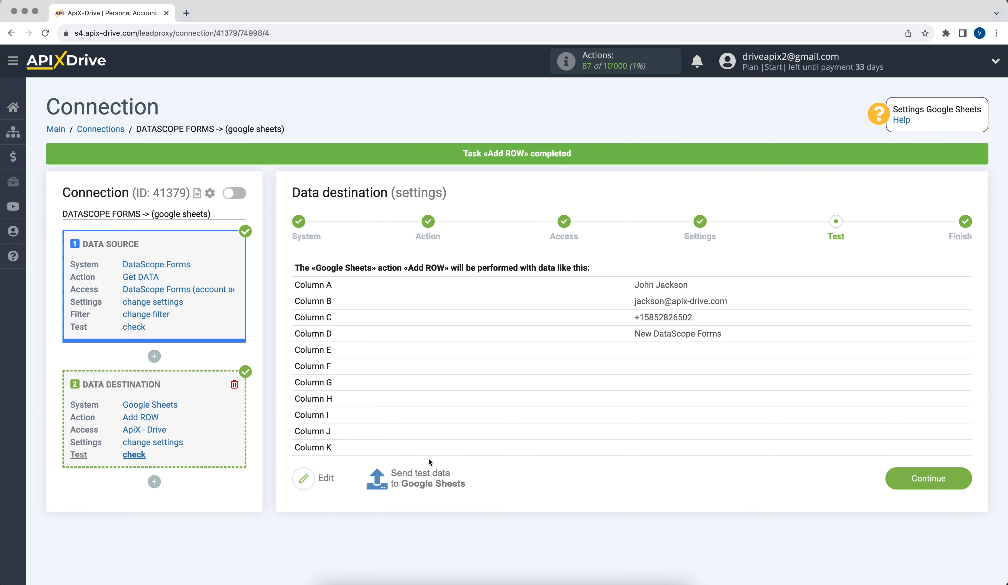
{"action": "left_click", "coordinate": [891, 482]}
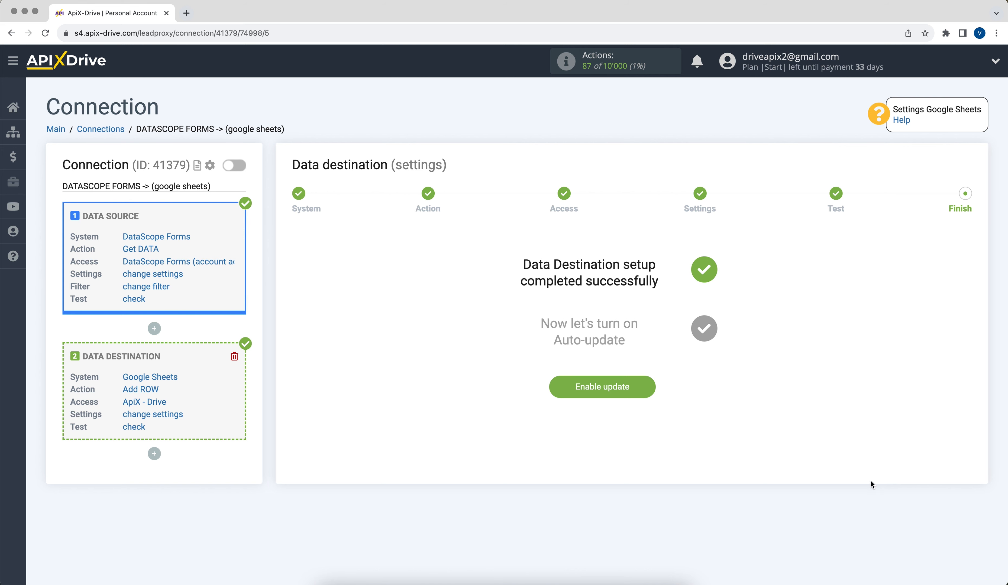
{"action": "left_click", "coordinate": [562, 386]}
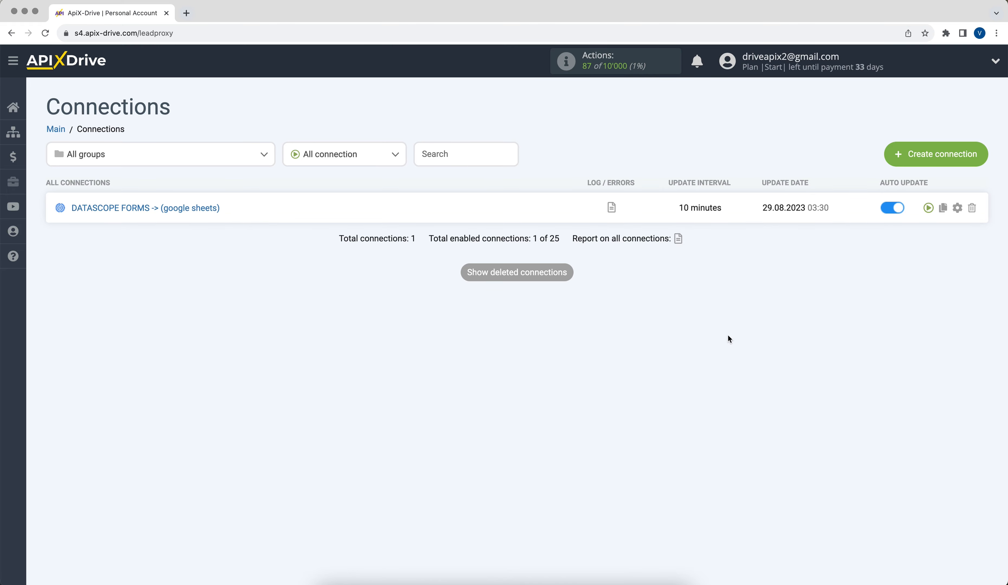
Step: Set the connection's update interval to 5 minutes in its setup options
{"action": "left_click", "coordinate": [958, 207]}
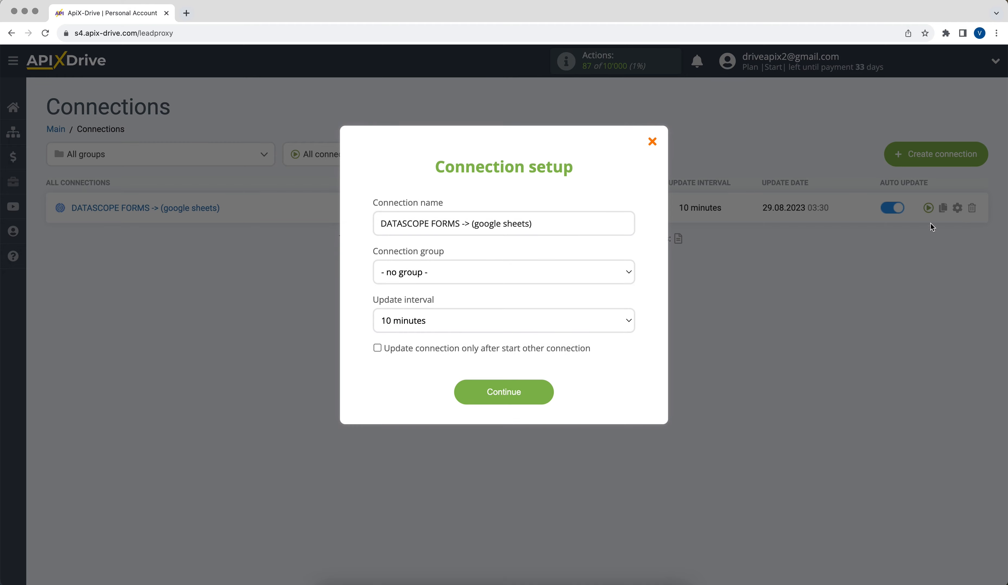
{"action": "left_click", "coordinate": [618, 324]}
{"action": "left_click", "coordinate": [617, 310]}
{"action": "left_click", "coordinate": [501, 393]}
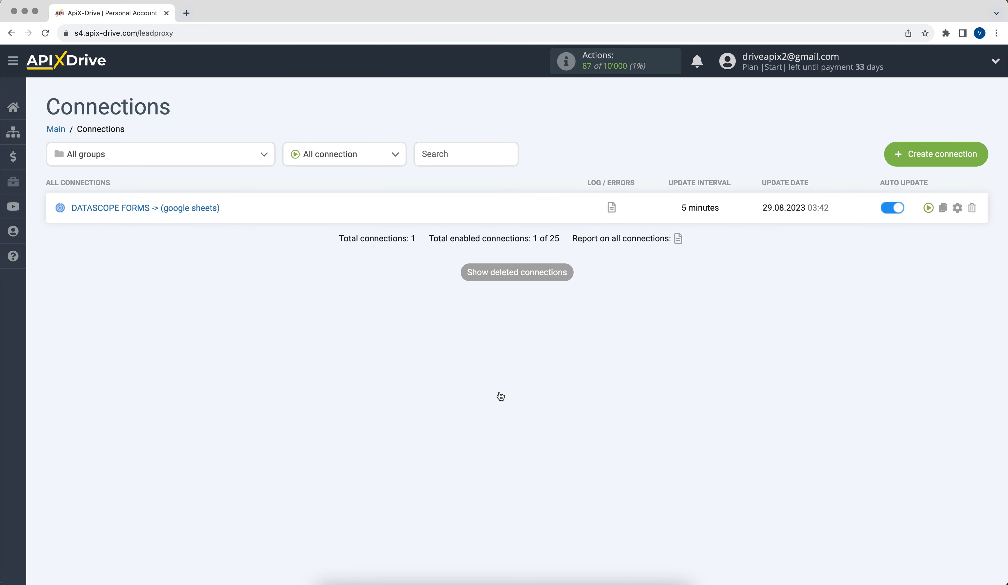